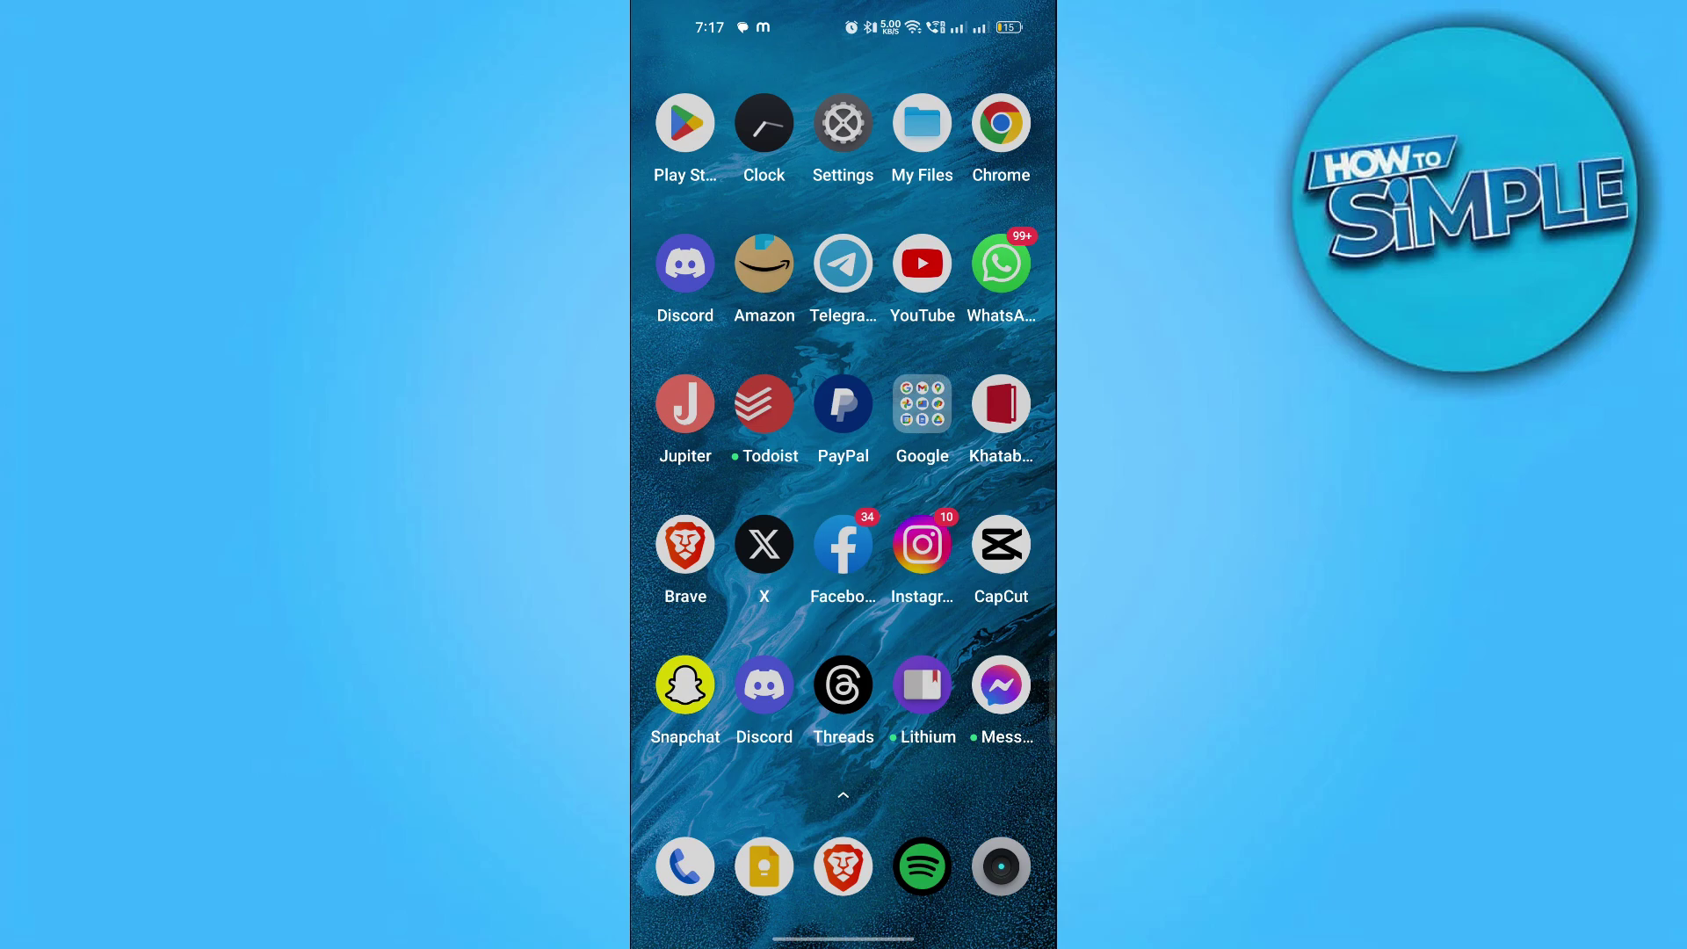
Launch Discord and let it load to the empty Direct Messages screen.
{"action": "left_click", "coordinate": [765, 685]}
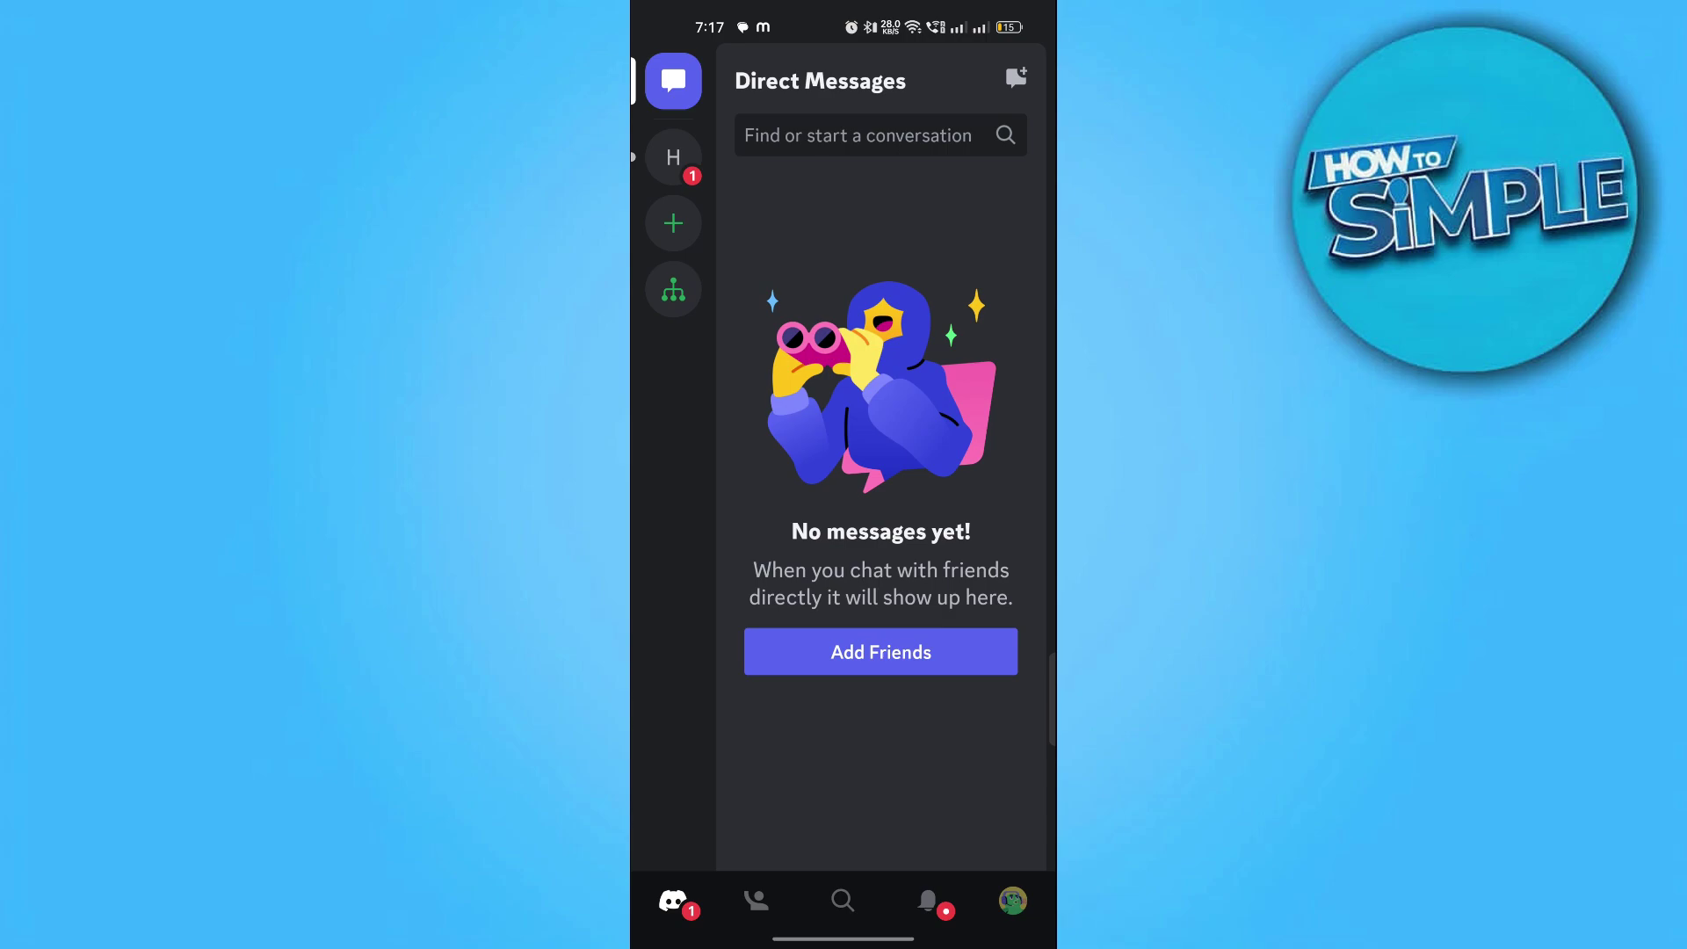
Log out of the current account from the profile settings and confirm, reaching the Welcome back login form.
{"action": "left_click", "coordinate": [1012, 899]}
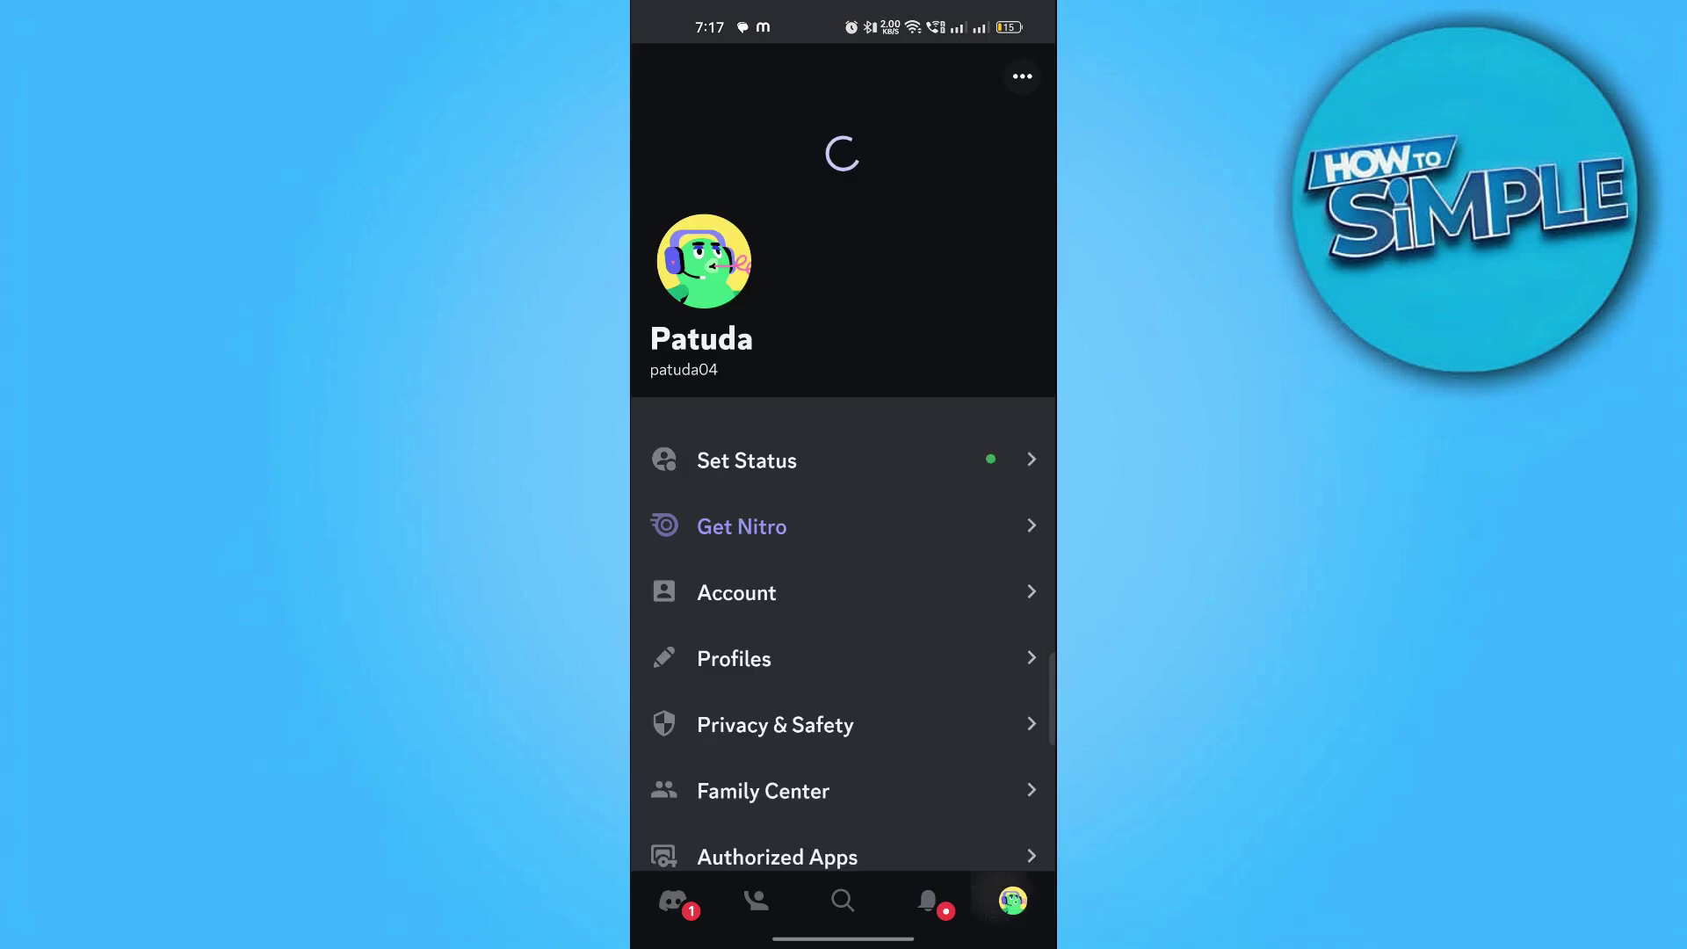
{"action": "left_click_drag", "start_coordinate": [947, 739], "coordinate": [948, 708]}
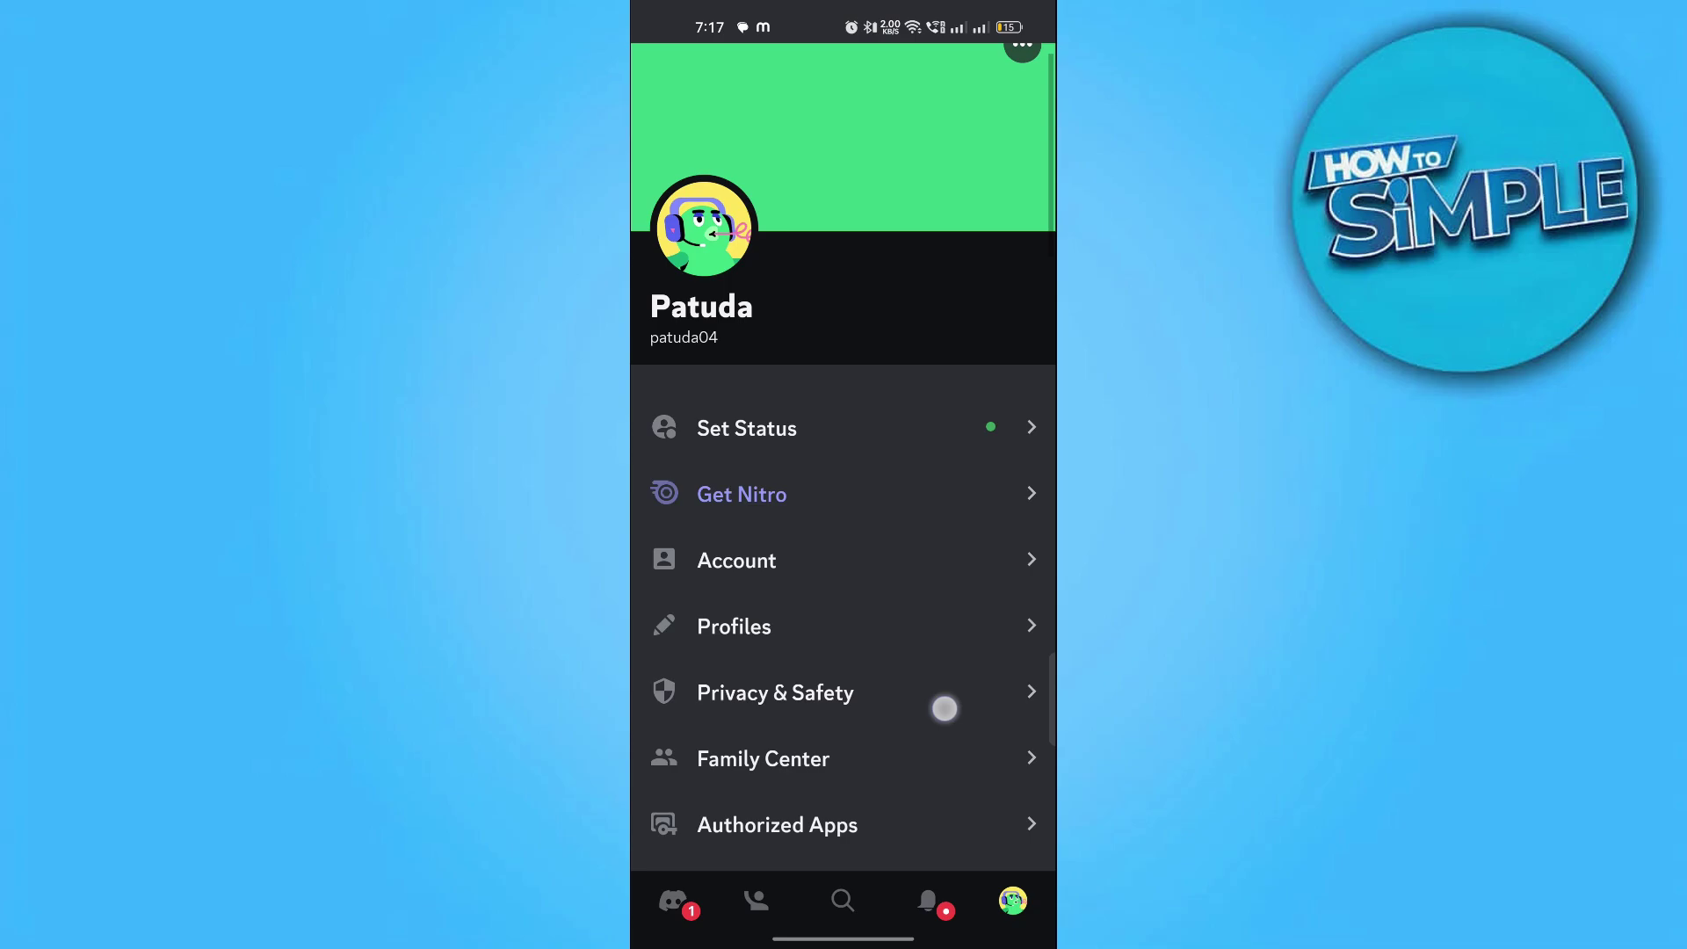
{"action": "scroll", "coordinate": [945, 766], "scroll_direction": "down", "scroll_amount": 6}
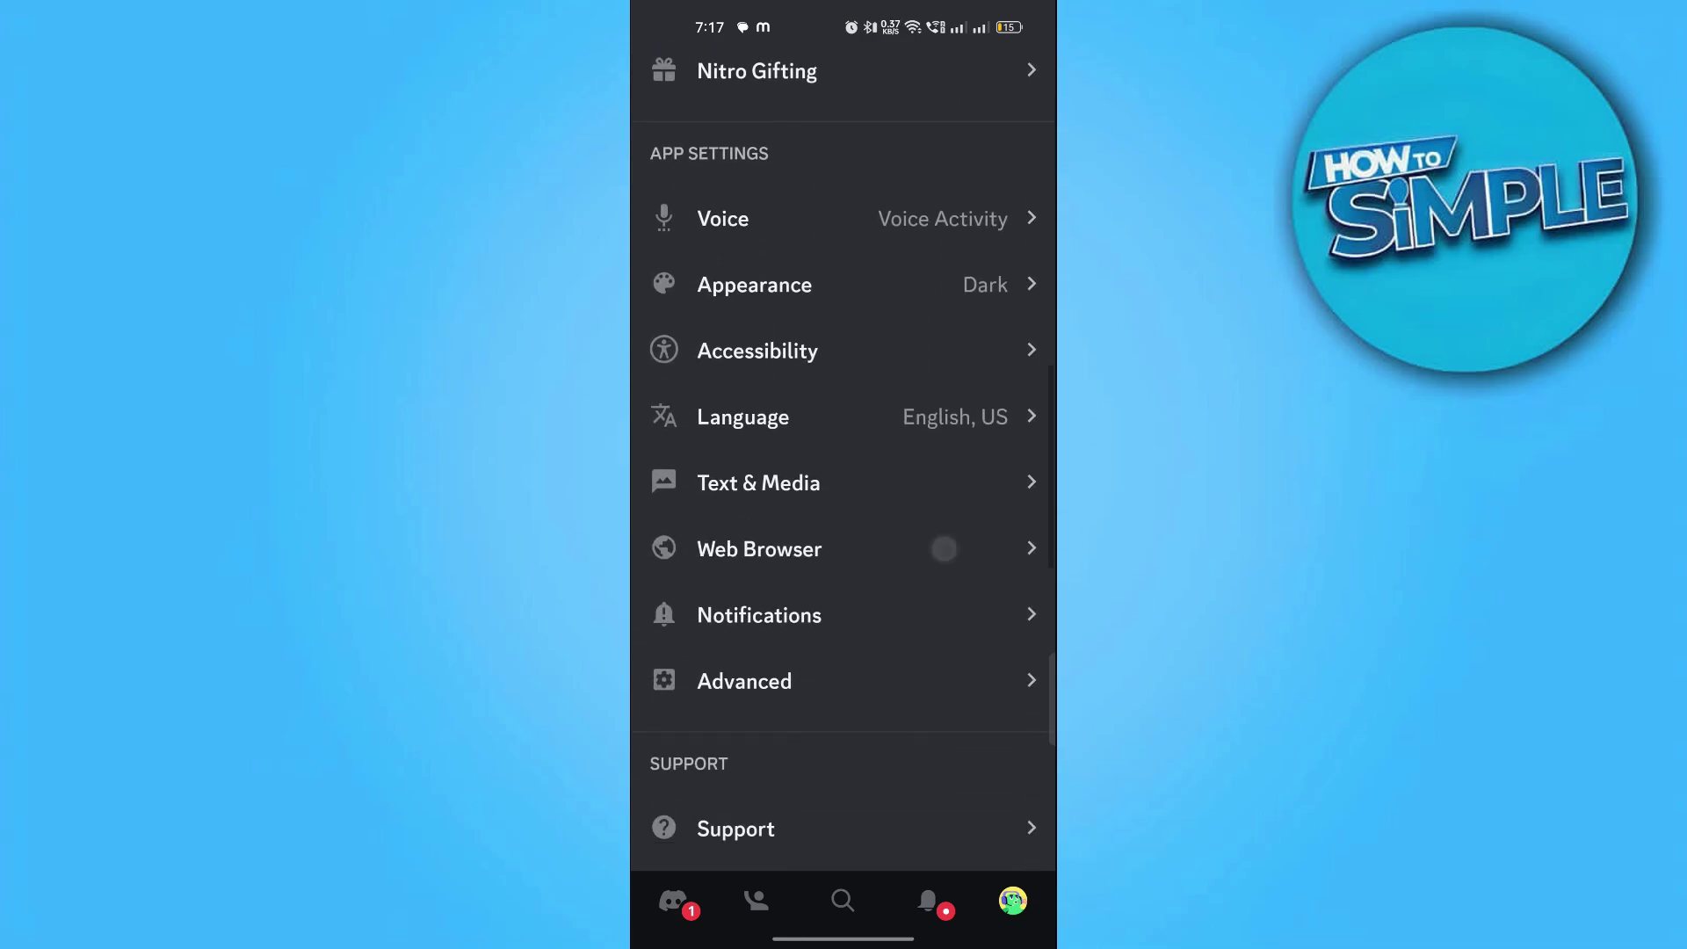
{"action": "scroll", "coordinate": [905, 733], "scroll_direction": "down", "scroll_amount": 6}
{"action": "left_click_drag", "start_coordinate": [903, 735], "coordinate": [909, 806]}
{"action": "left_click", "coordinate": [752, 645]}
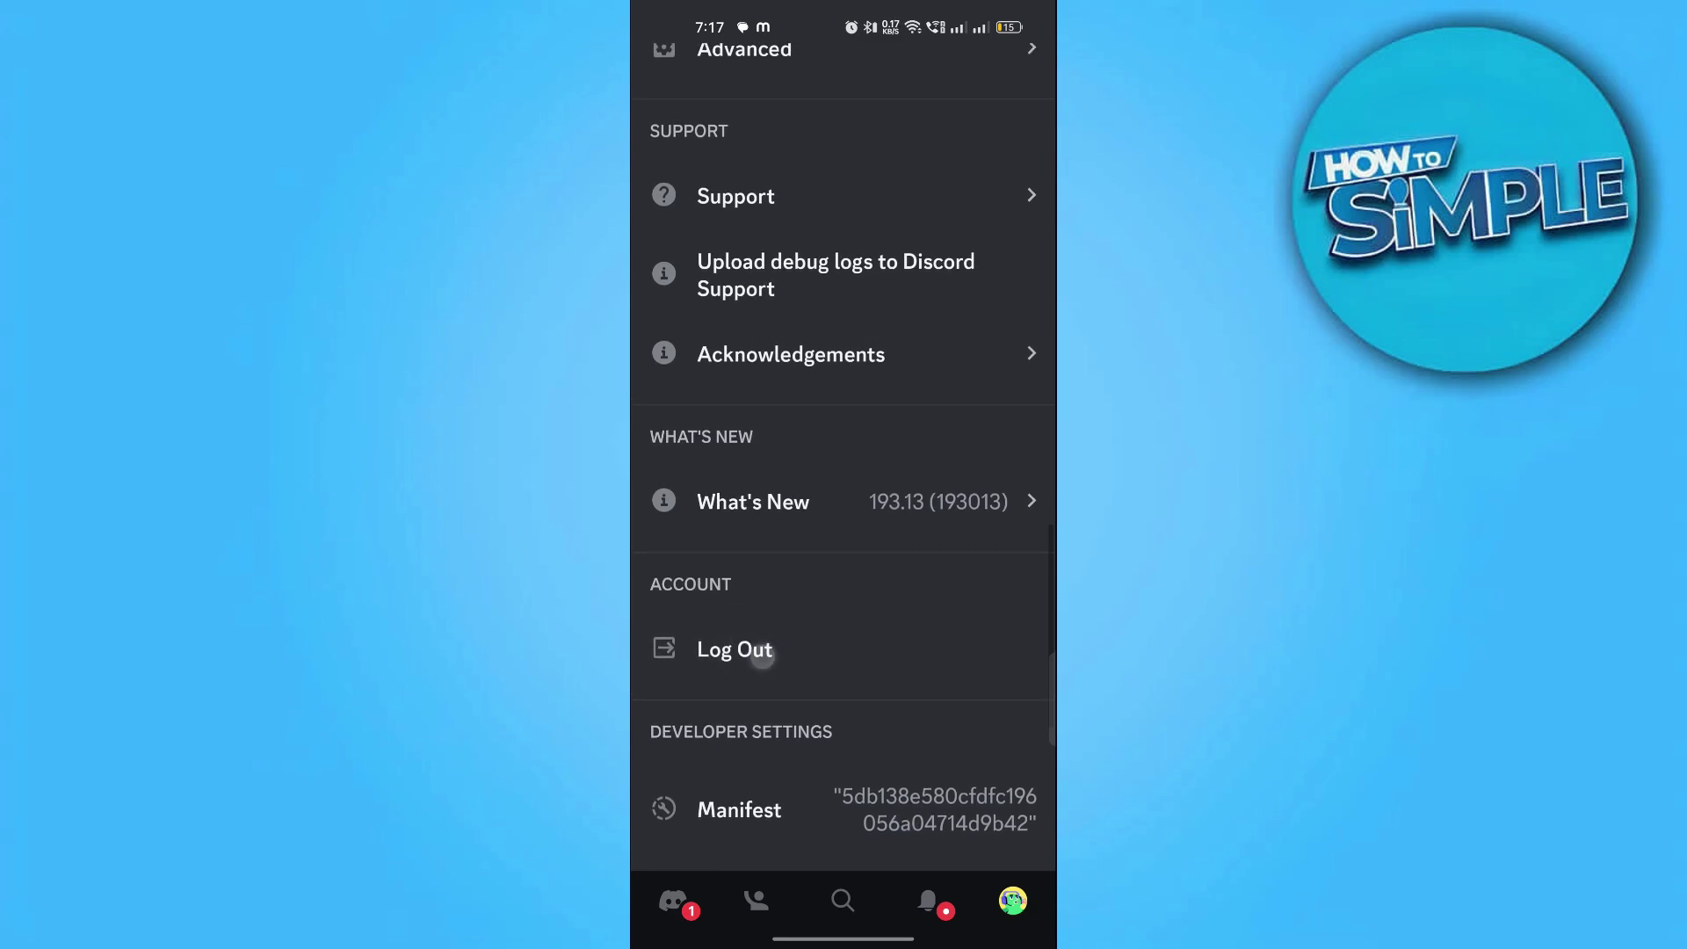
{"action": "left_click", "coordinate": [888, 507]}
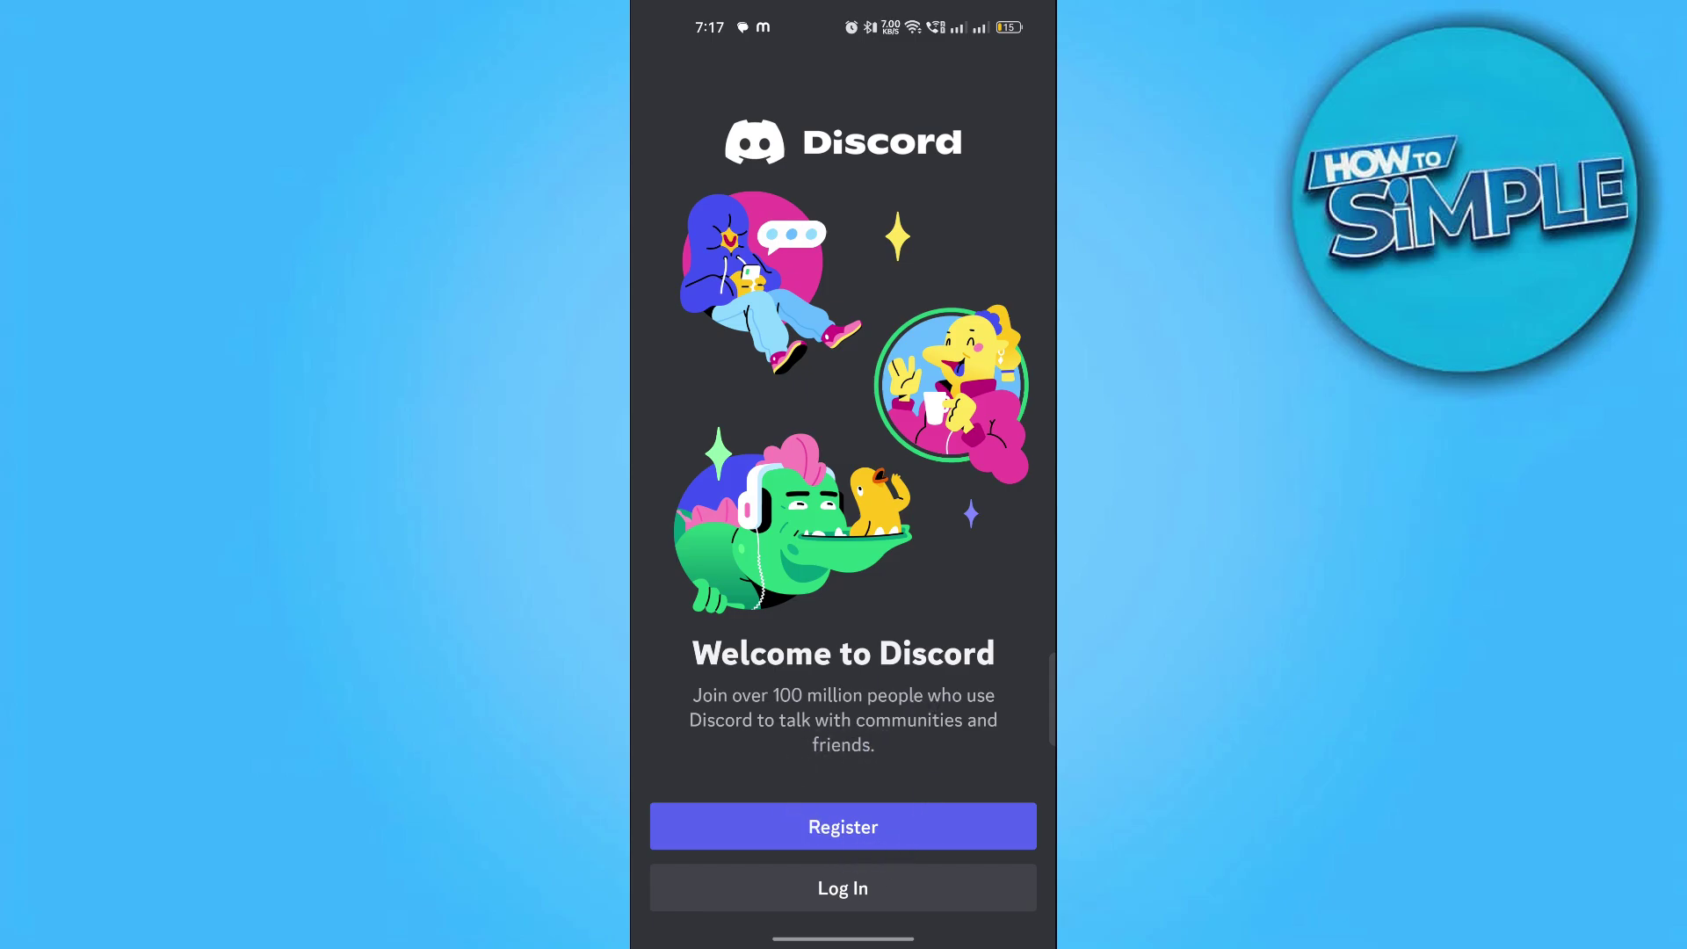
{"action": "left_click", "coordinate": [842, 888]}
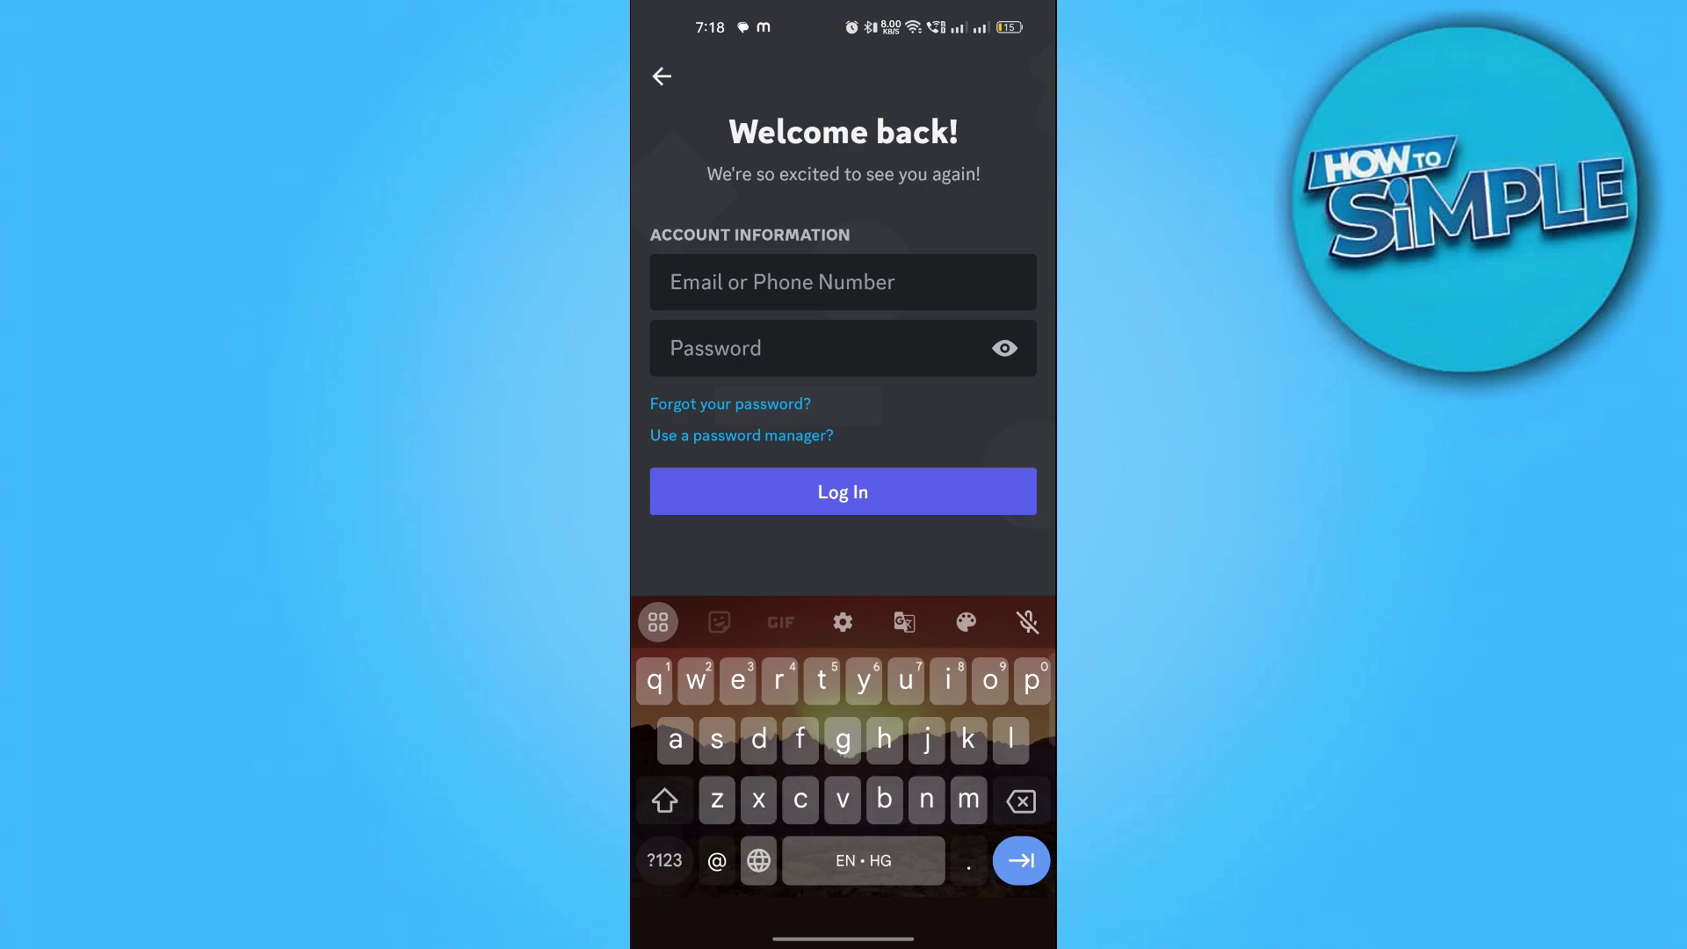
{"action": "key", "text": "Escape"}
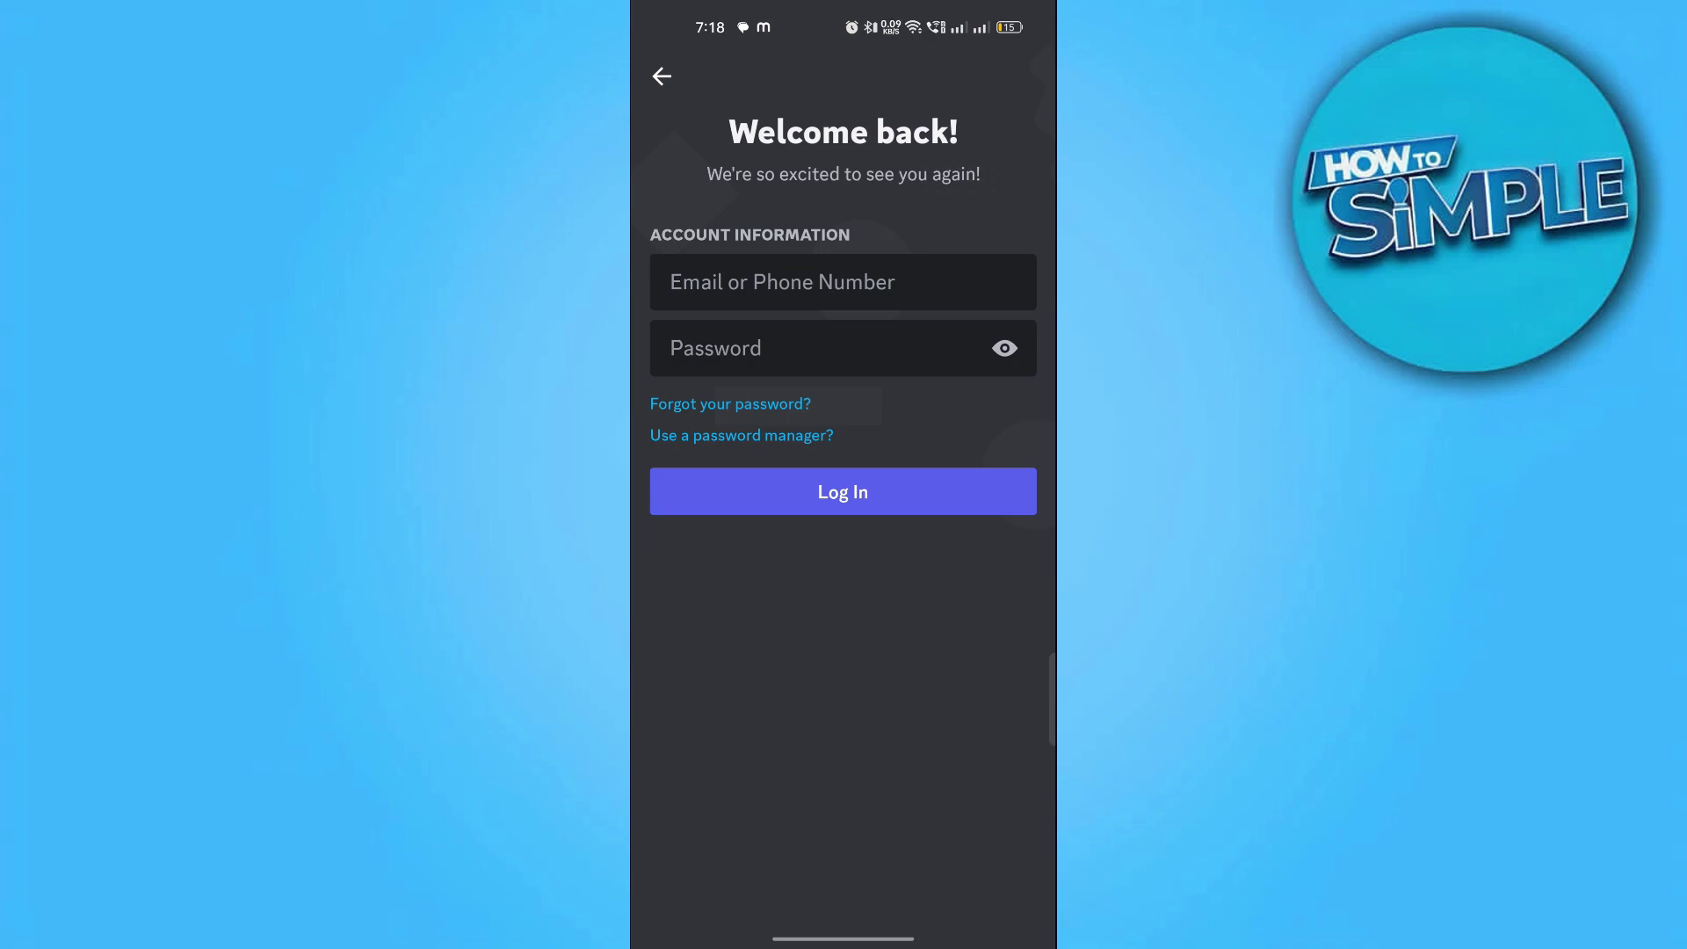
{"action": "left_click", "coordinate": [900, 579]}
{"action": "left_click", "coordinate": [911, 491]}
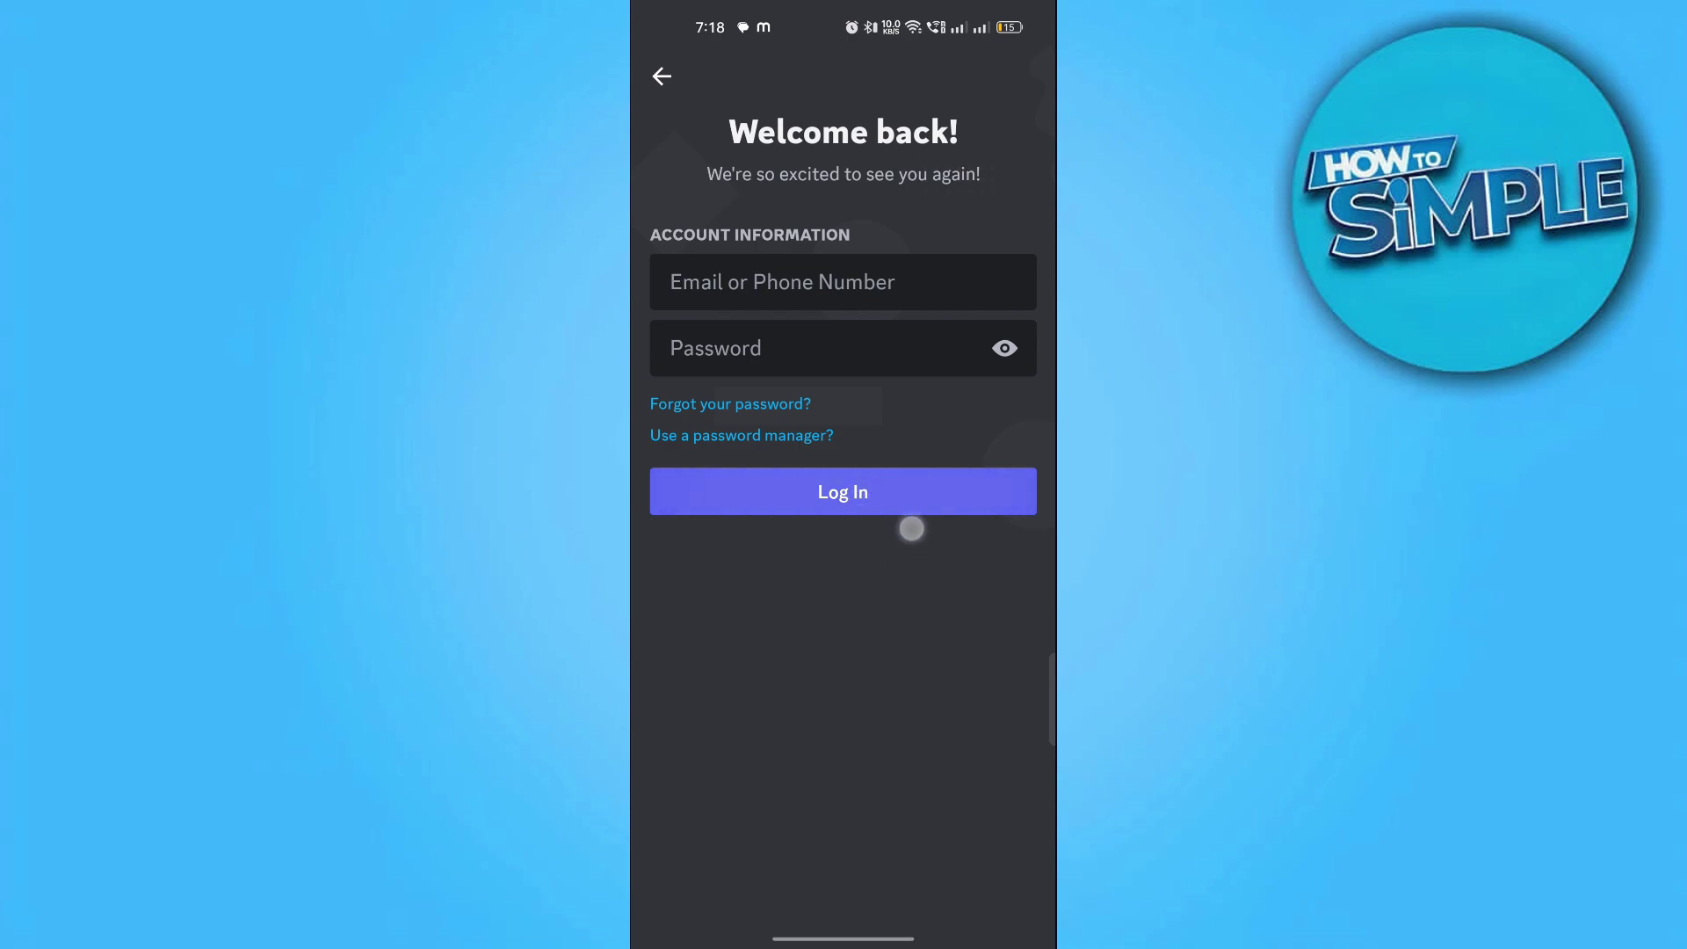